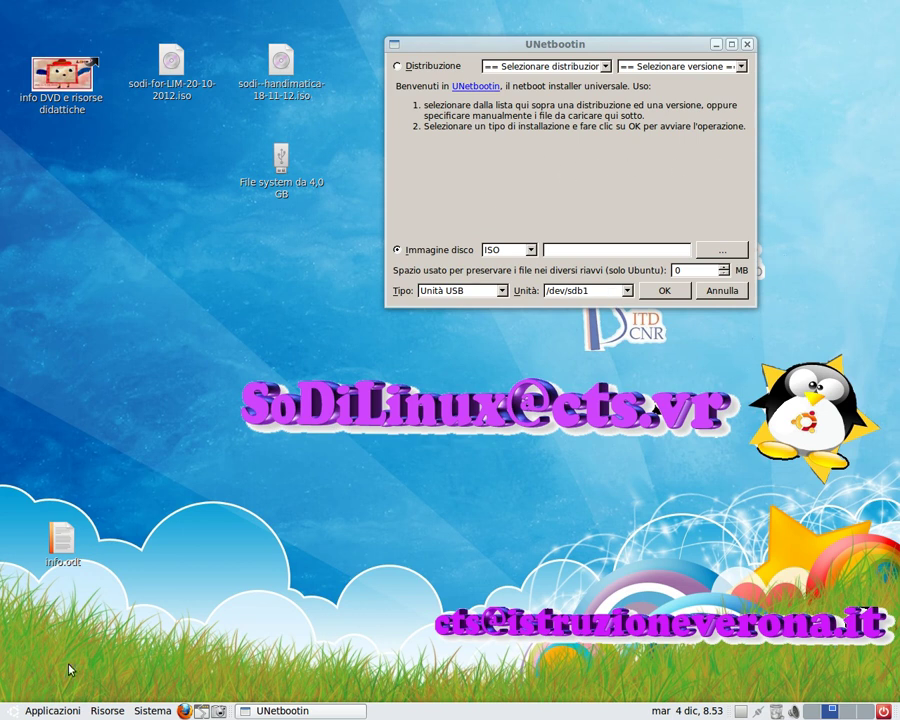
pyautogui.click(625, 46)
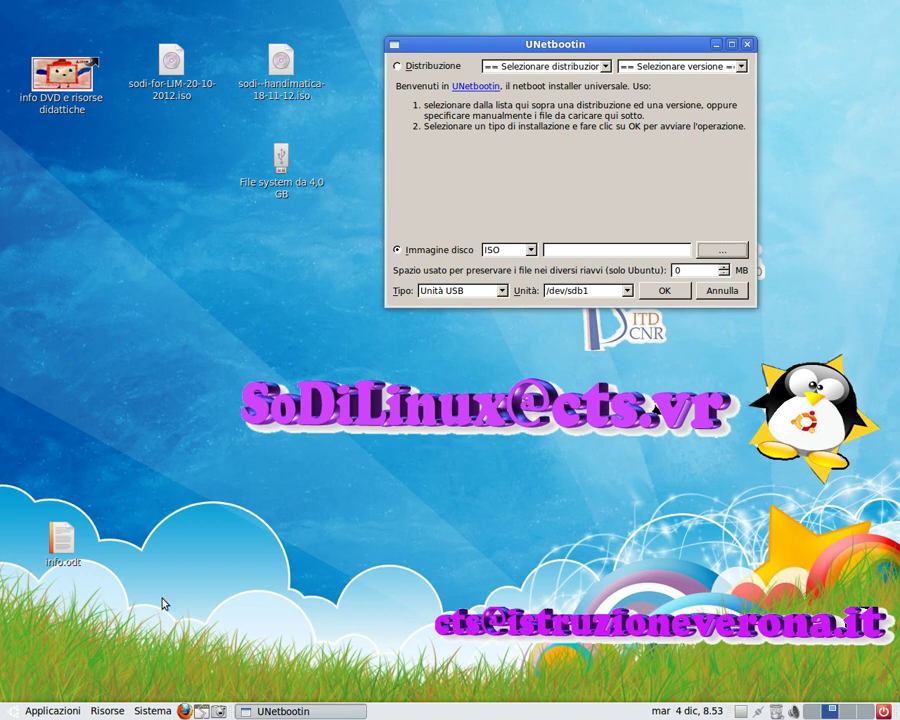
pyautogui.click(55, 711)
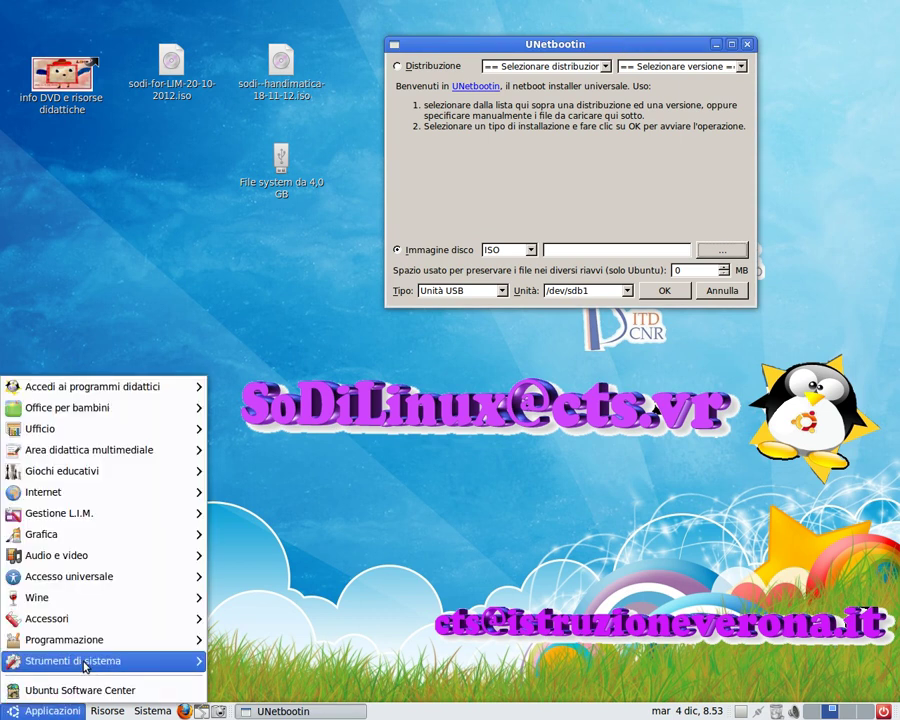
pyautogui.moveTo(90, 661)
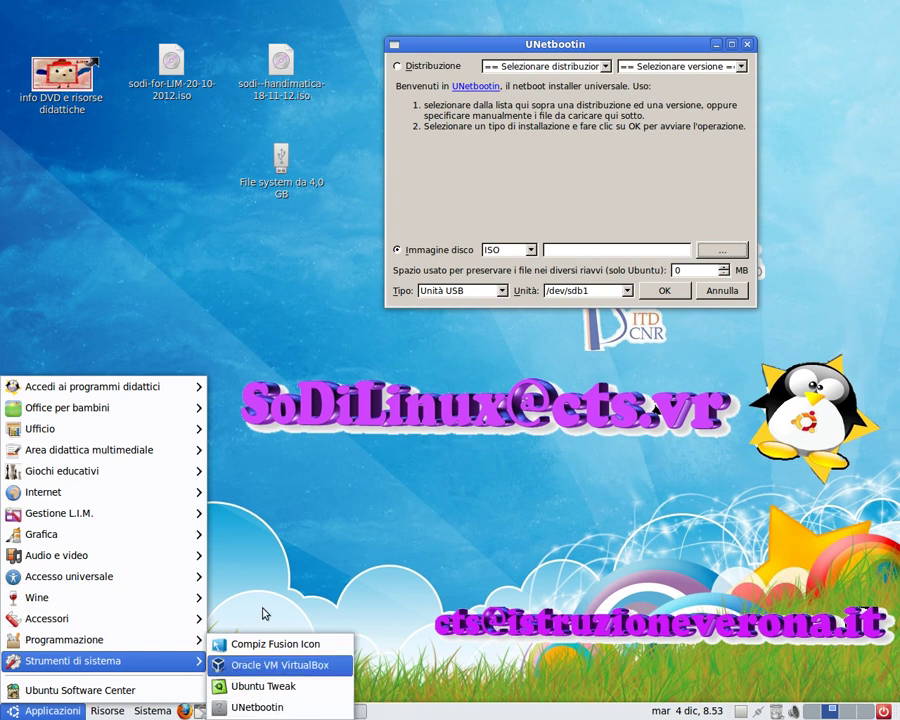
pyautogui.click(608, 42)
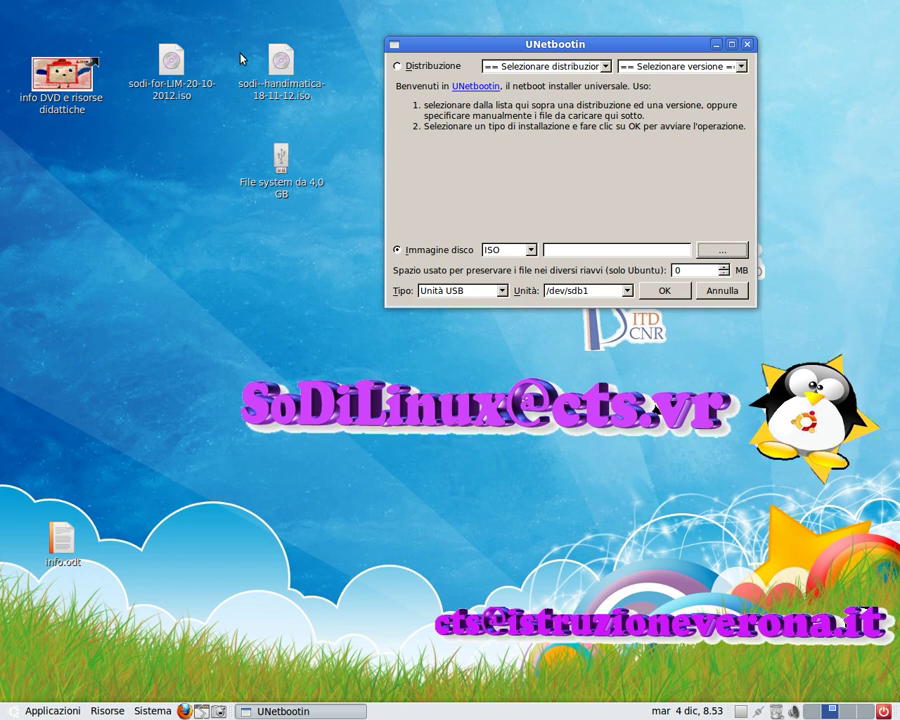
# Move sodi--handimatica-18-11-12.iso below the USB drive on the desktop and load it as the disk image from /home/scuola/Scrivania
pyautogui.moveTo(279, 59); pyautogui.dragTo(258, 252)
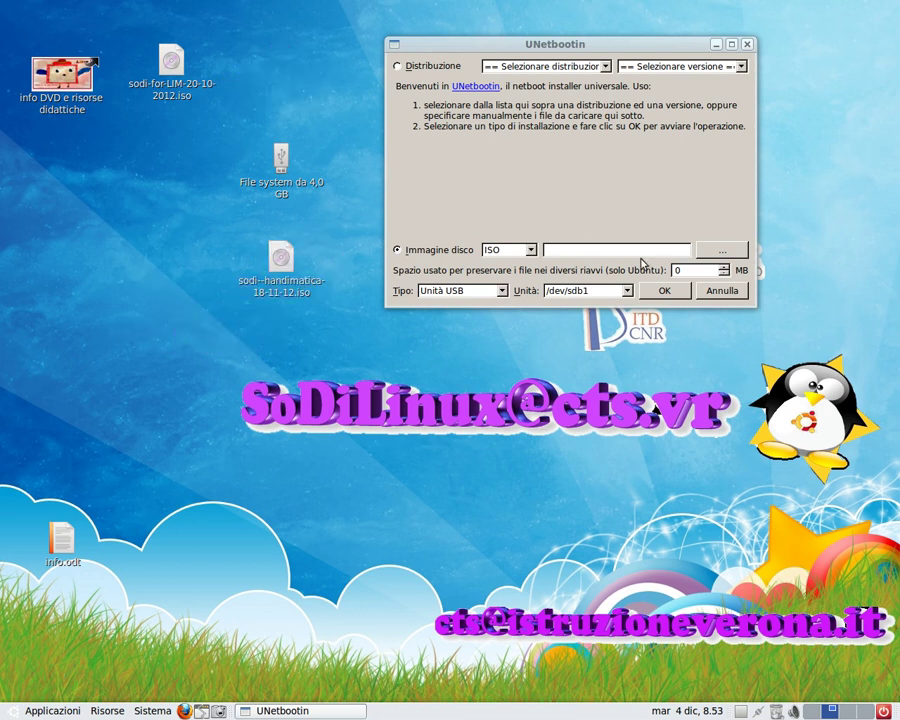
pyautogui.click(723, 248)
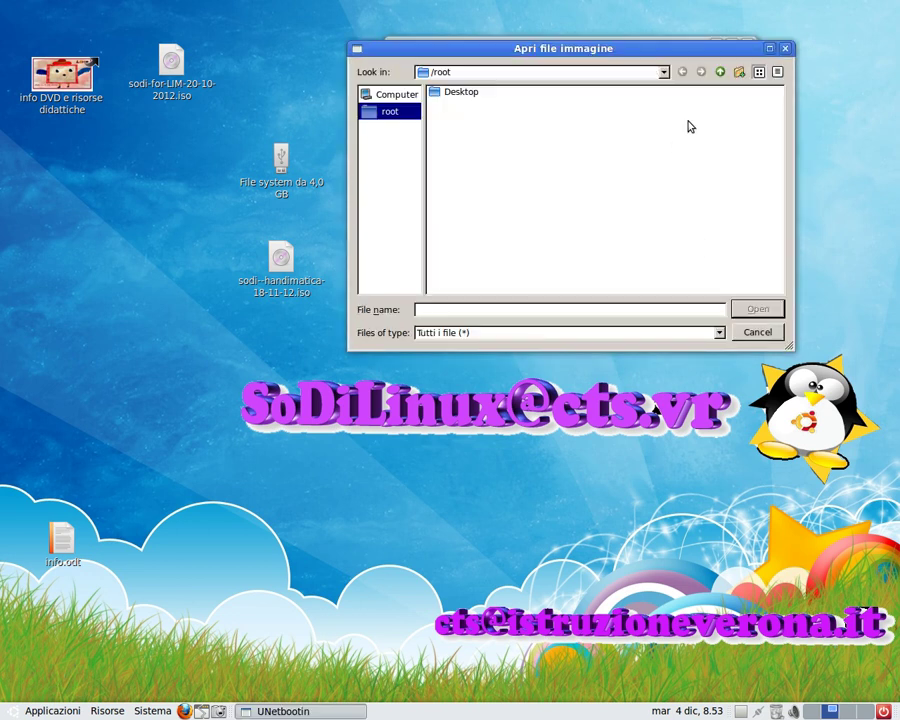
pyautogui.click(664, 72)
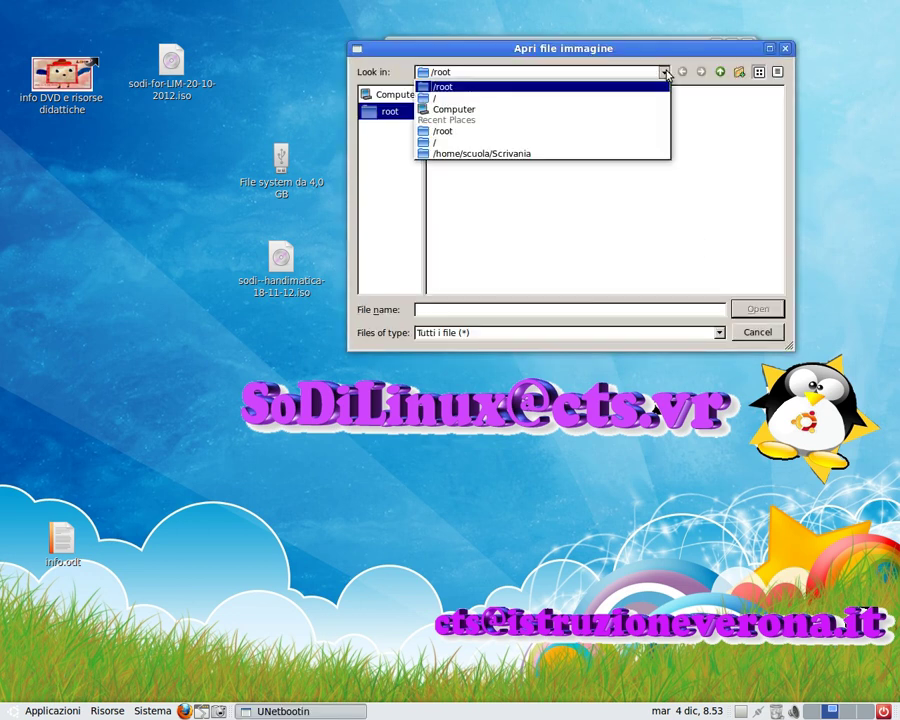
pyautogui.click(514, 154)
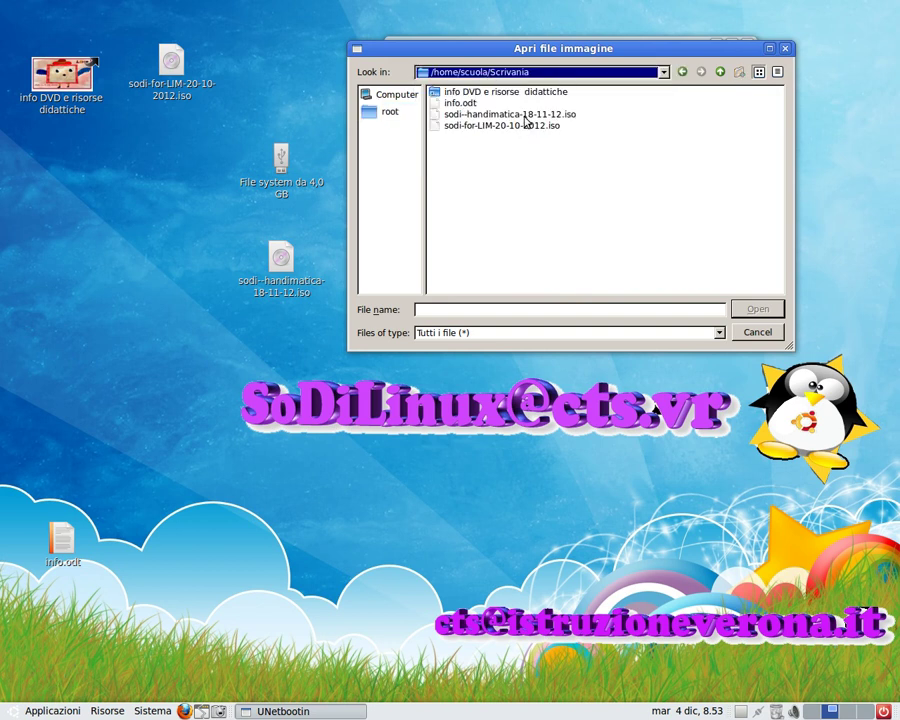
pyautogui.click(525, 117)
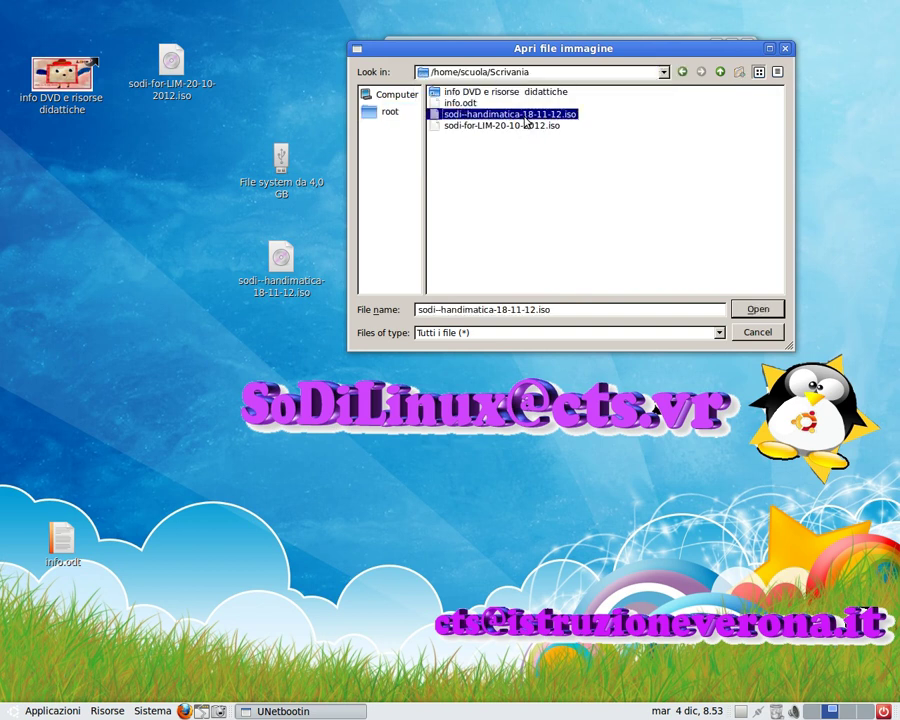
pyautogui.click(770, 311)
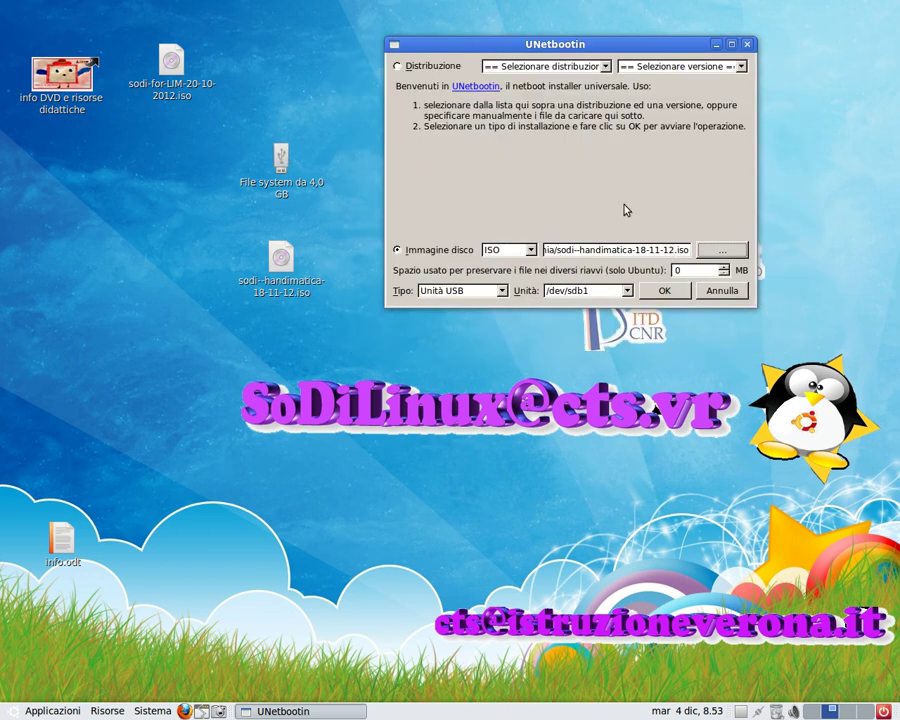
# Set the space for preserving files to 500 MB and start writing to /dev/sdb1, overwriting all existing files
pyautogui.click(695, 272)
pyautogui.moveTo(695, 272); pyautogui.dragTo(645, 279)
pyautogui.write('500')
pyautogui.click(667, 292)
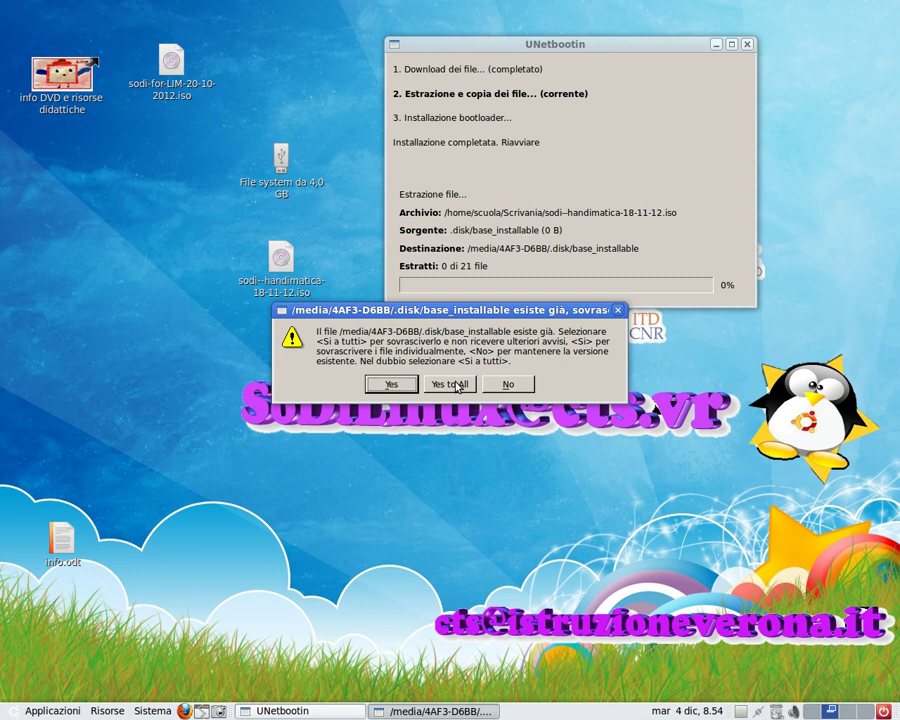
pyautogui.click(458, 386)
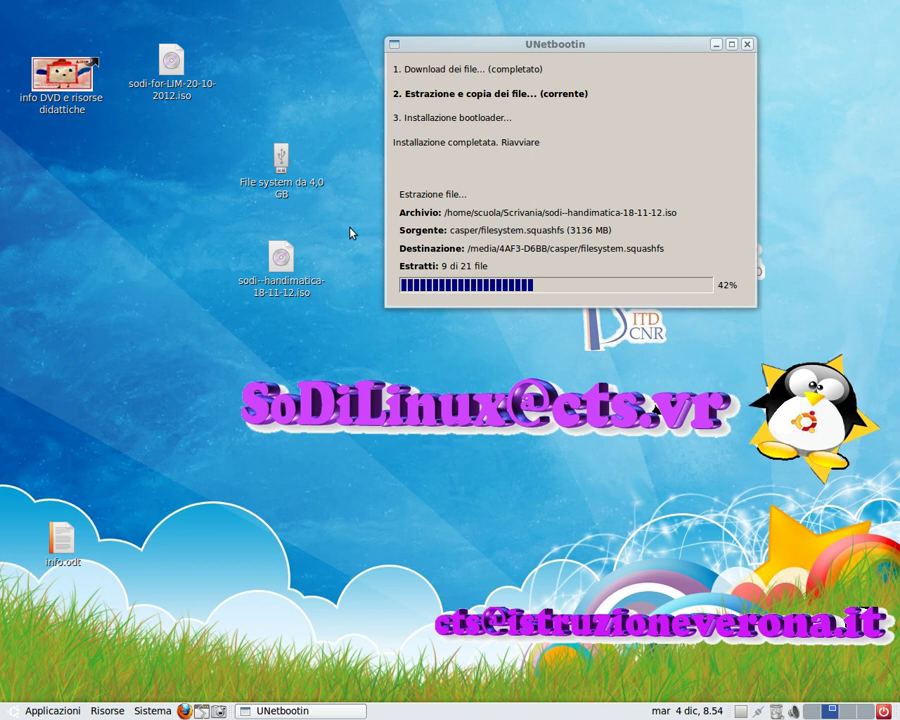
# Open the Installa RELEASE wizard with Italiano as its language and quit it without installing
pyautogui.click(152, 711)
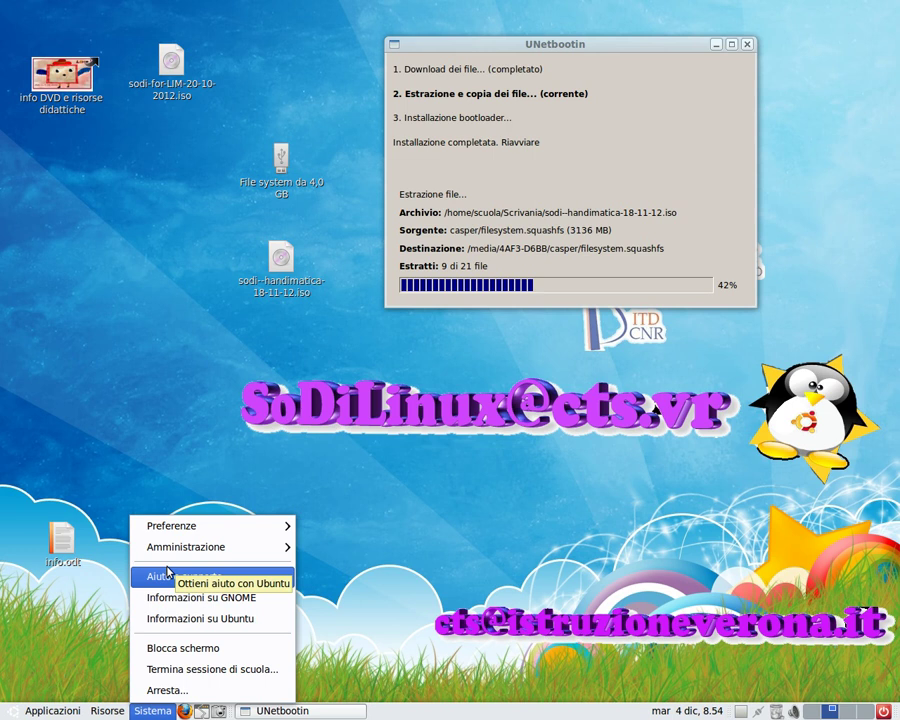
pyautogui.moveTo(200, 554)
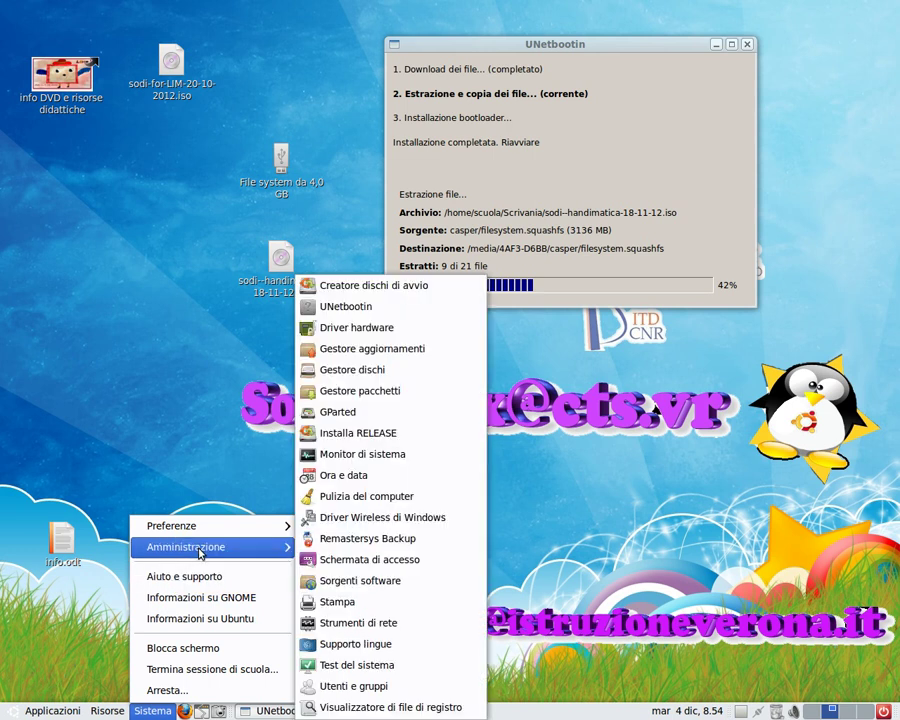
pyautogui.click(415, 437)
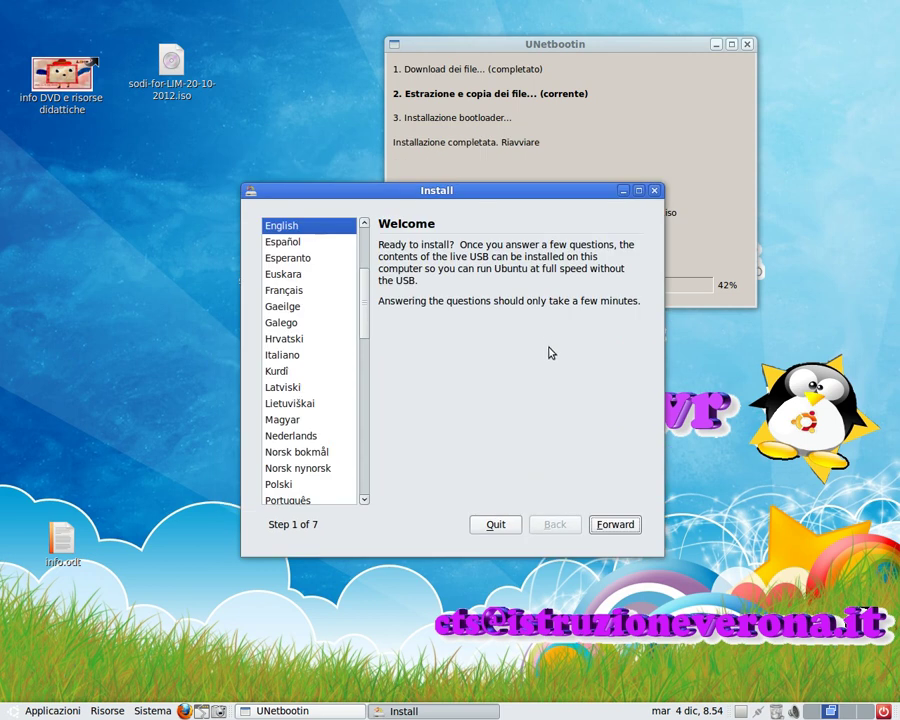
pyautogui.click(290, 356)
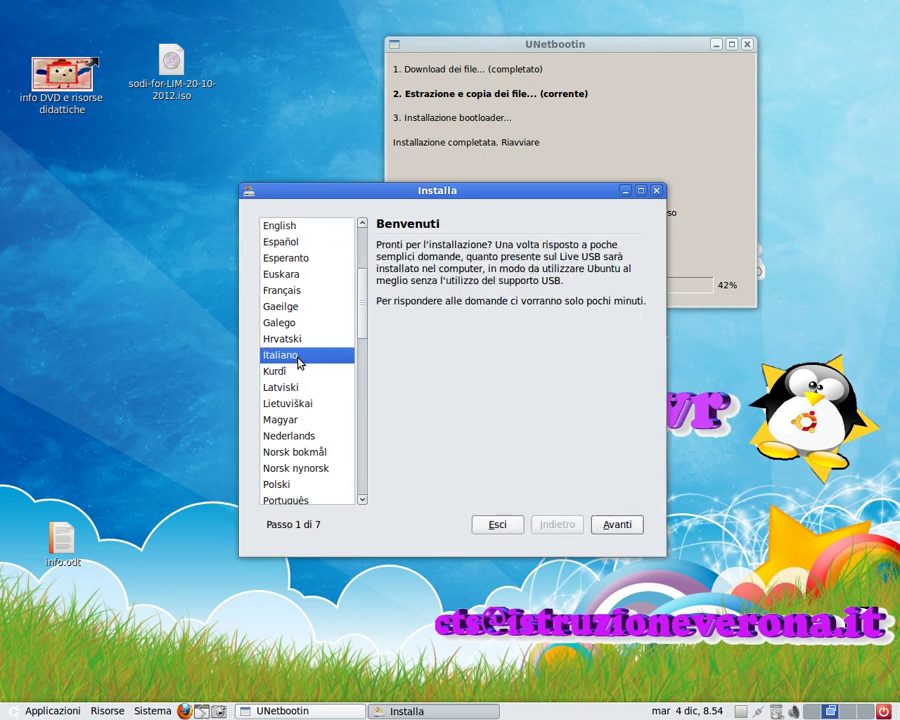
pyautogui.click(503, 527)
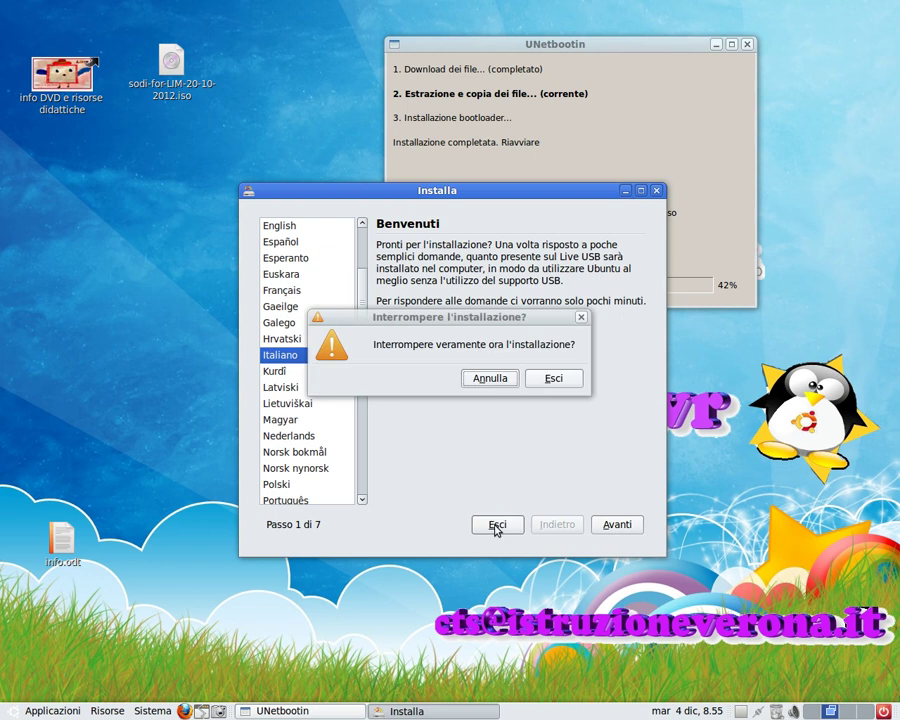
pyautogui.click(553, 379)
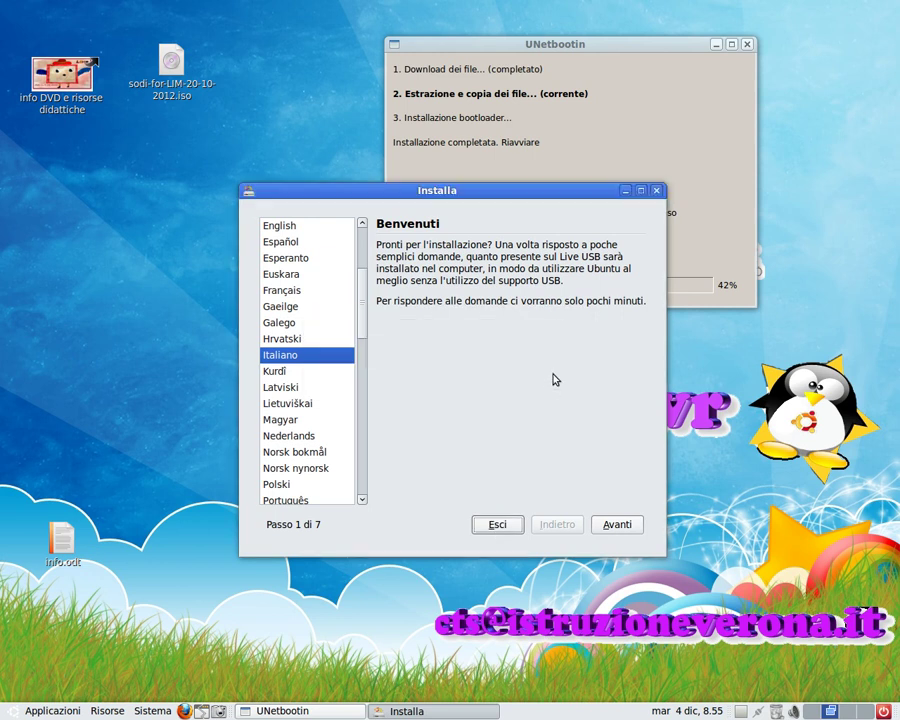
pyautogui.click(657, 191)
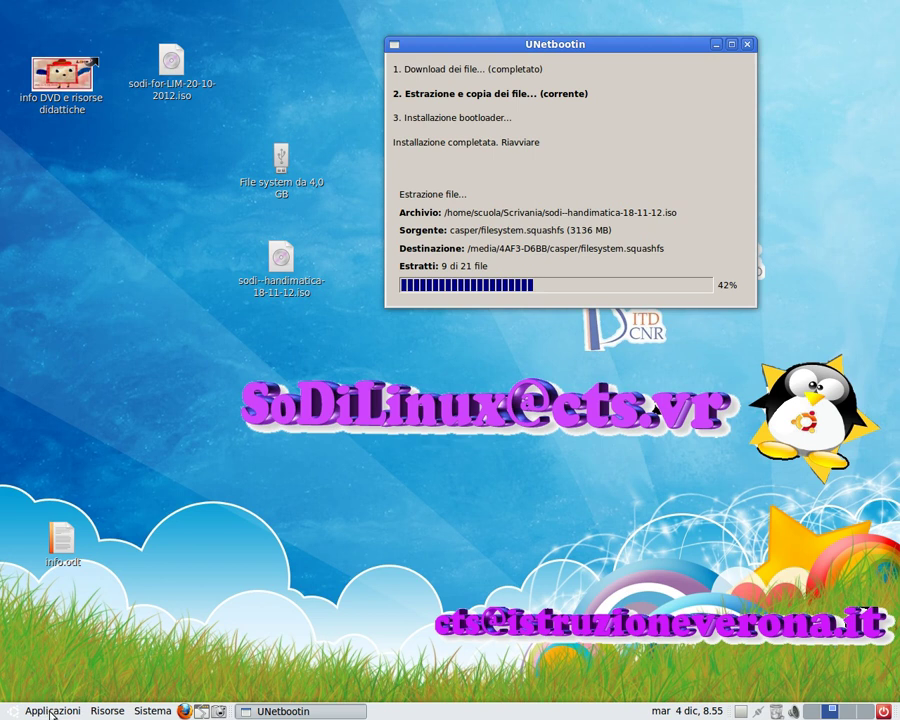
# Edit the main menu so that Grub Customizer is shown among the Amministrazione entries
pyautogui.click(153, 710)
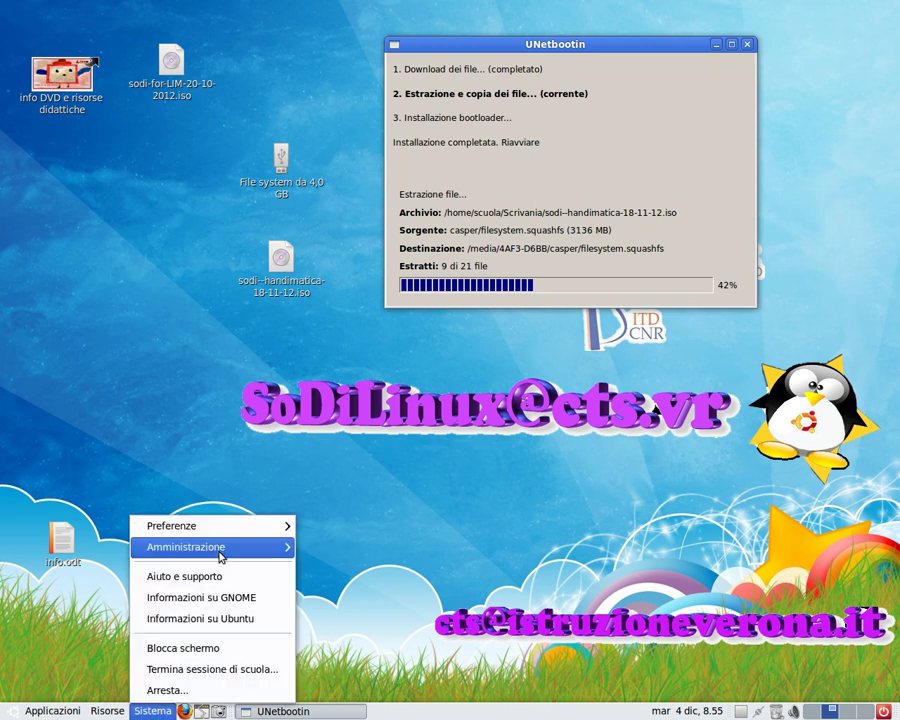
pyautogui.moveTo(225, 553)
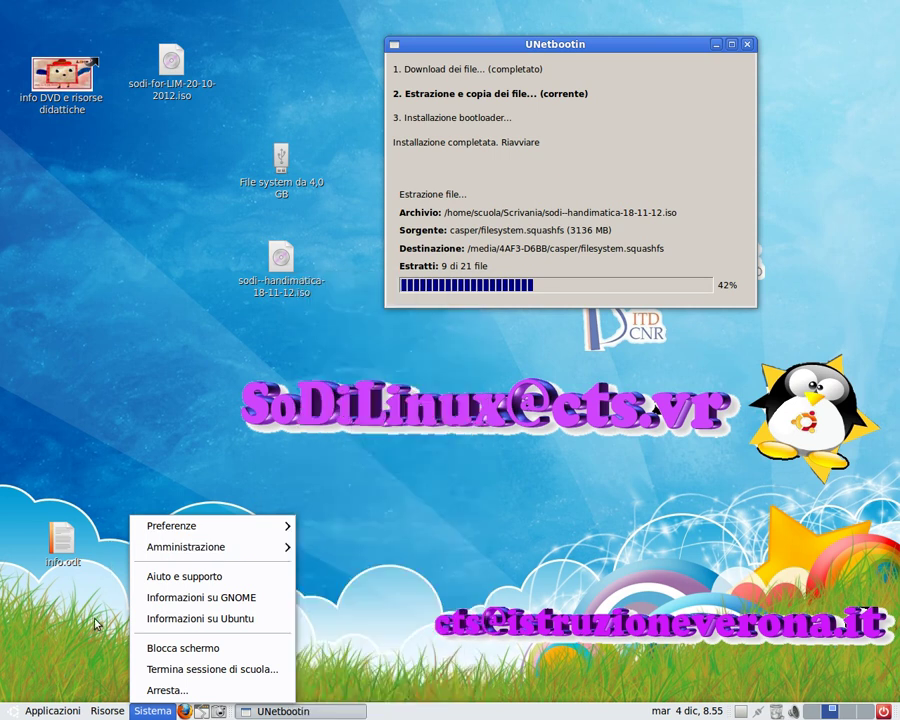
pyautogui.moveTo(58, 714)
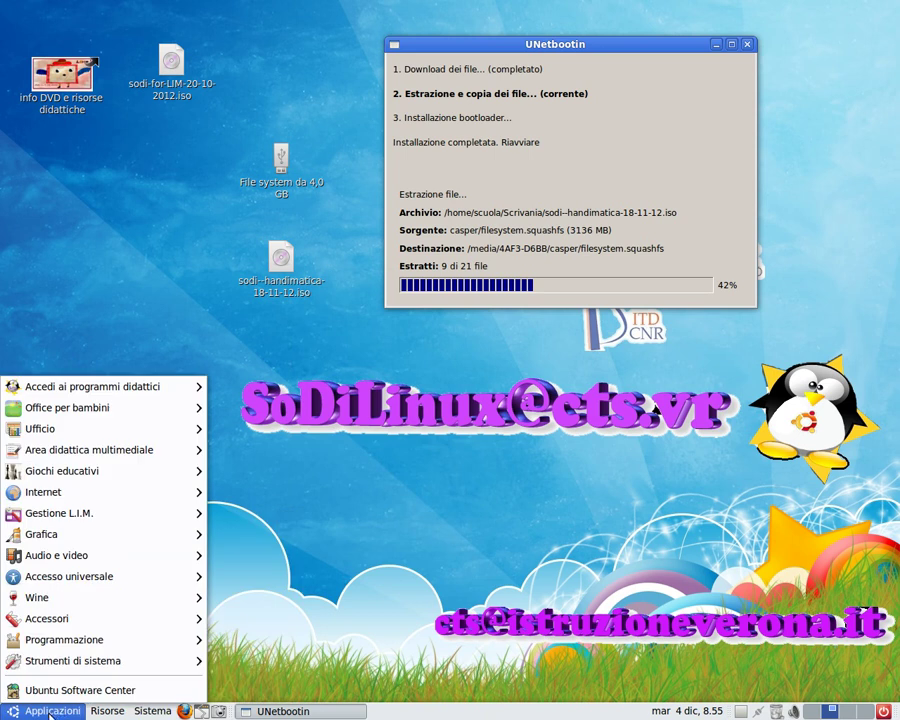
pyautogui.click(50, 712)
pyautogui.rightClick(50, 712)
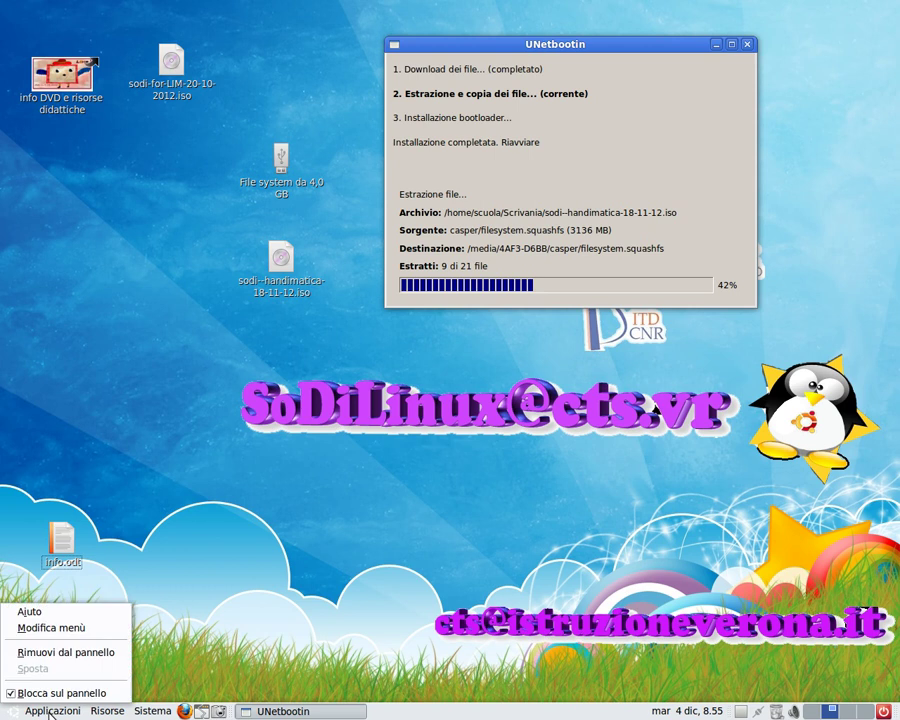
pyautogui.click(76, 636)
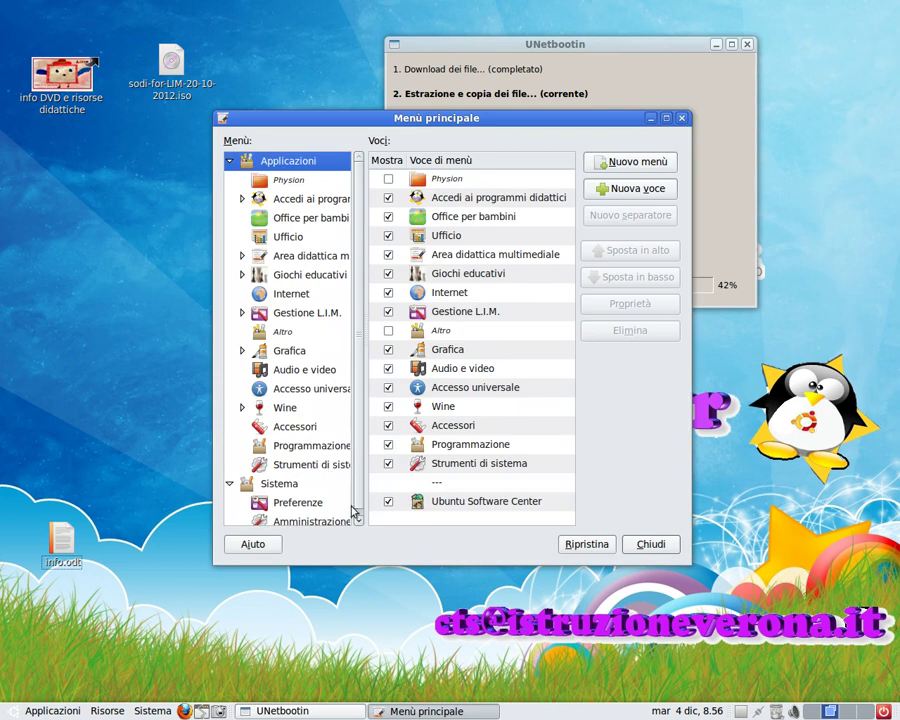
pyautogui.click(358, 520)
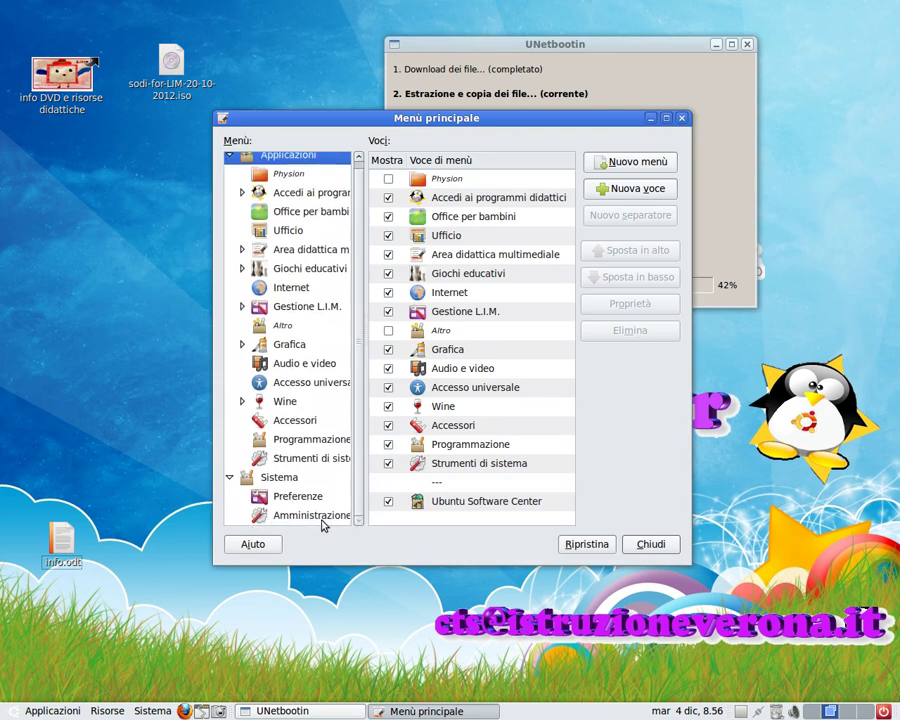
pyautogui.click(312, 515)
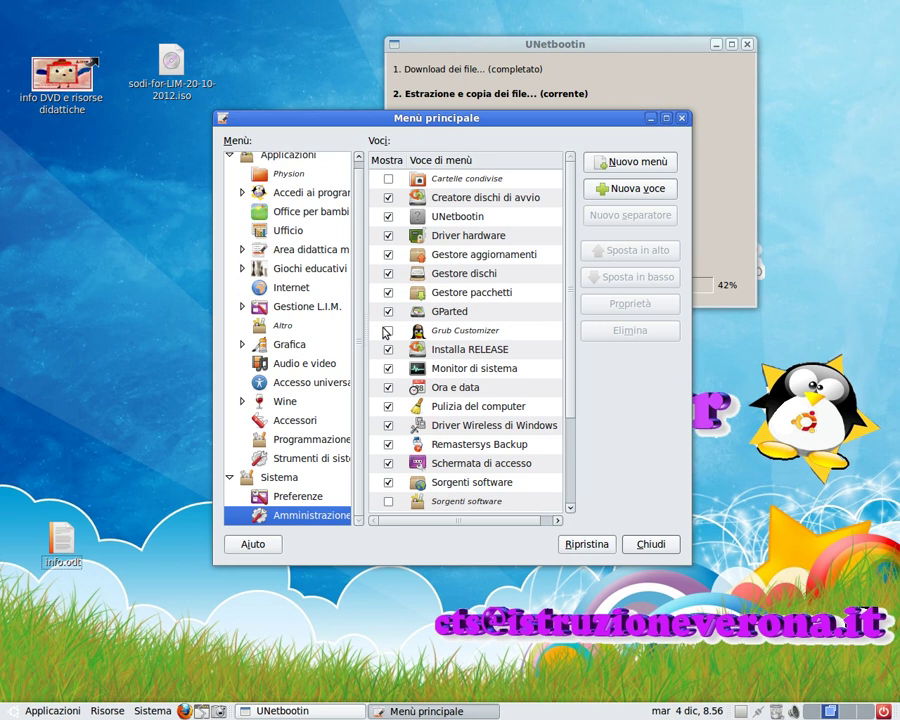
pyautogui.click(388, 332)
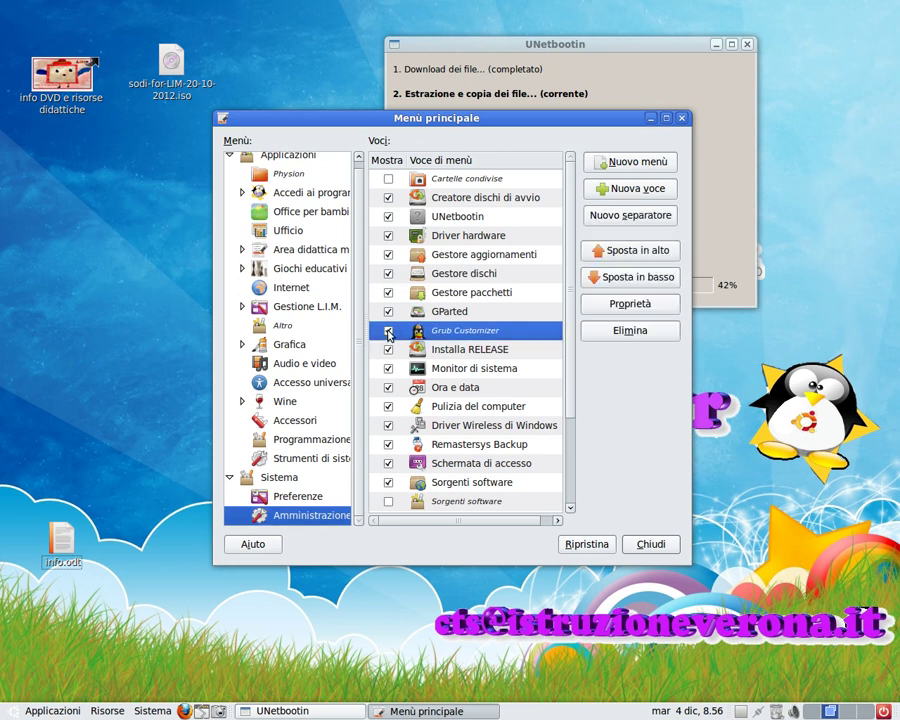
pyautogui.click(651, 544)
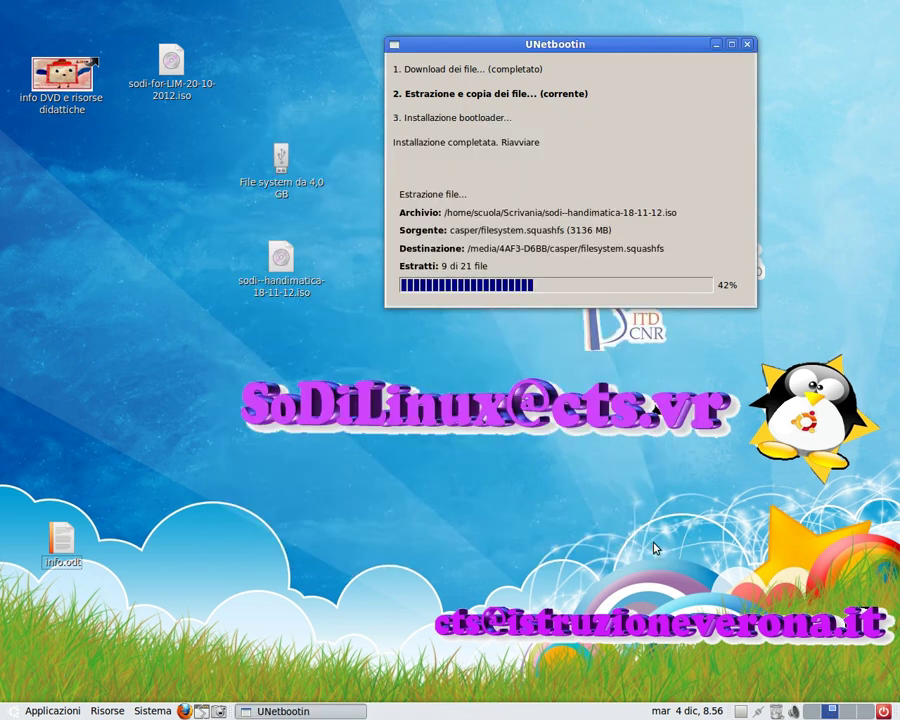
# Launch Grub Customizer from the system administration tools and arrange its window alongside the UNetbootin window
pyautogui.click(154, 711)
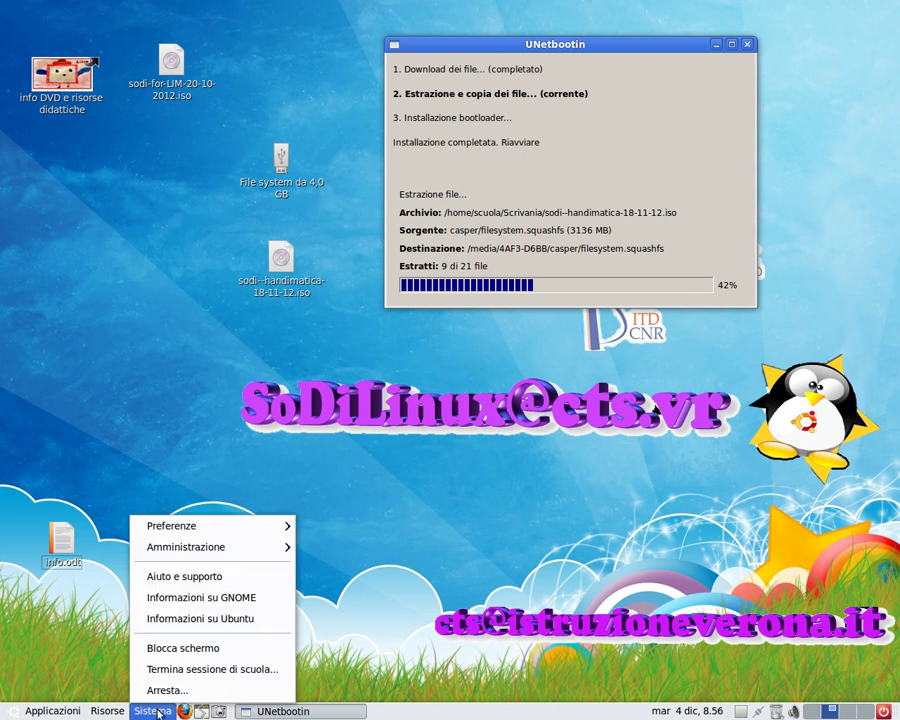
pyautogui.moveTo(249, 549)
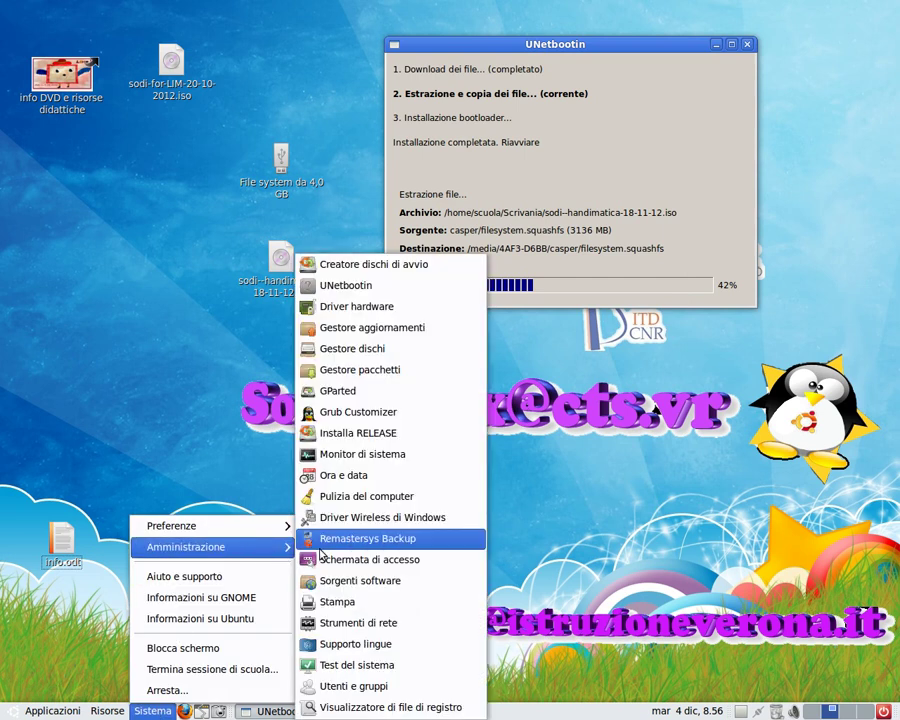
pyautogui.click(370, 417)
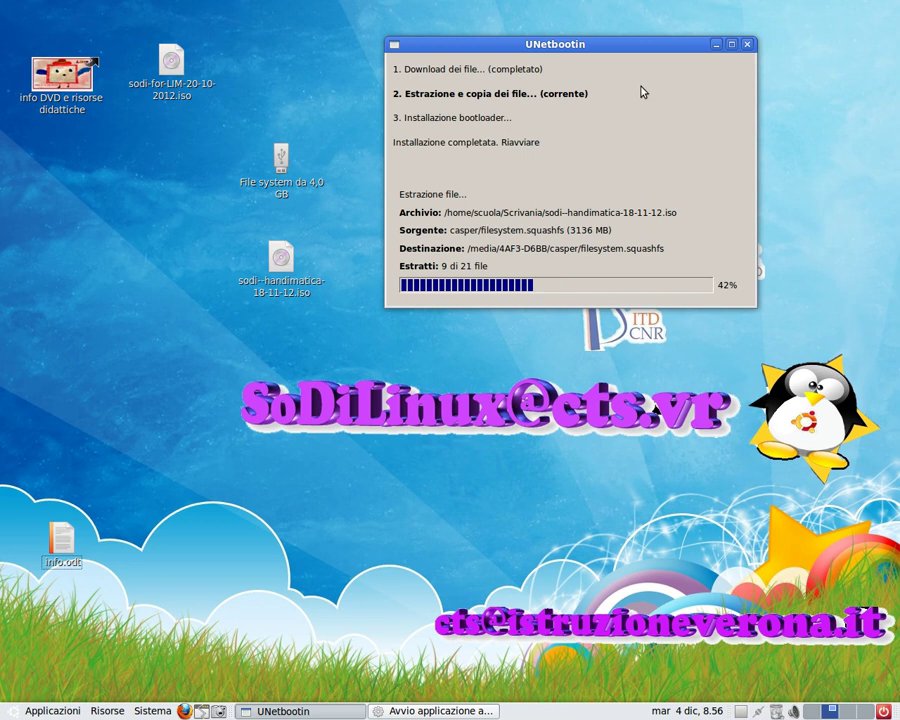
pyautogui.moveTo(633, 52); pyautogui.dragTo(694, 33)
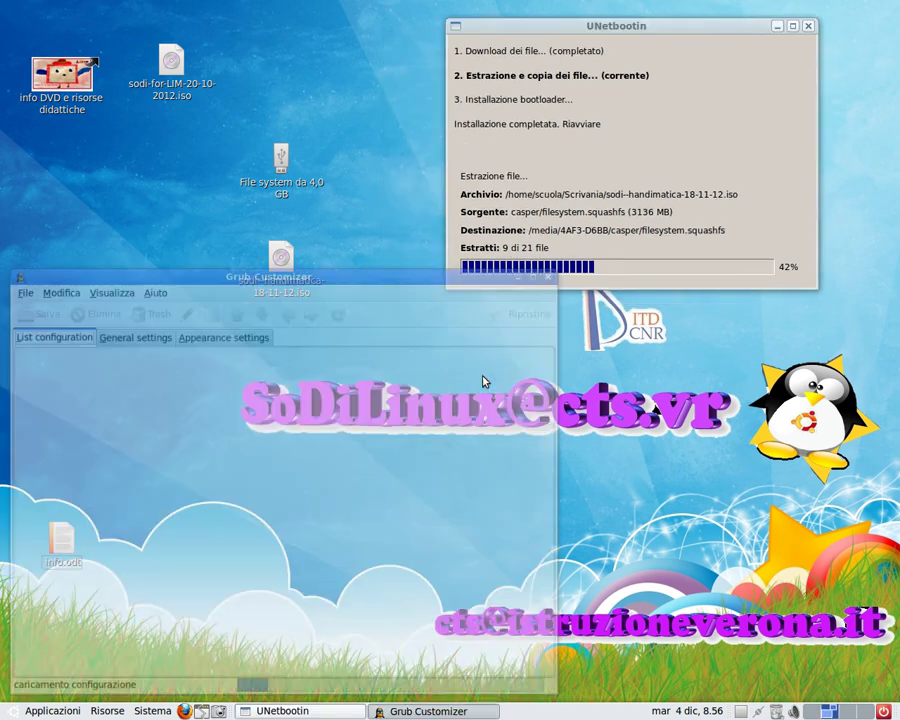
pyautogui.moveTo(368, 270); pyautogui.dragTo(487, 193)
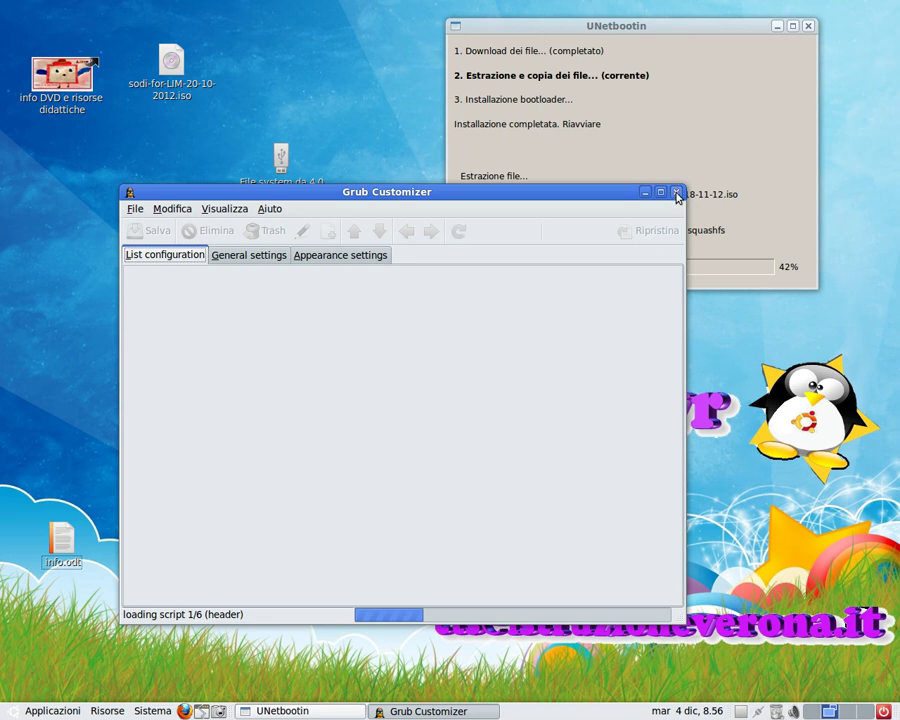
pyautogui.click(702, 124)
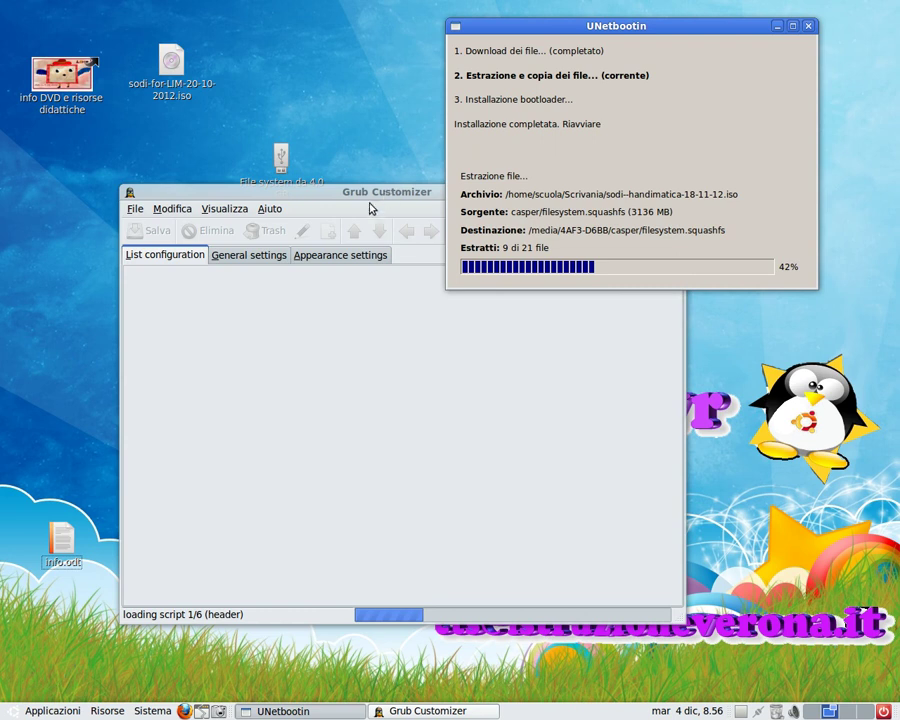
pyautogui.moveTo(397, 197); pyautogui.dragTo(317, 191)
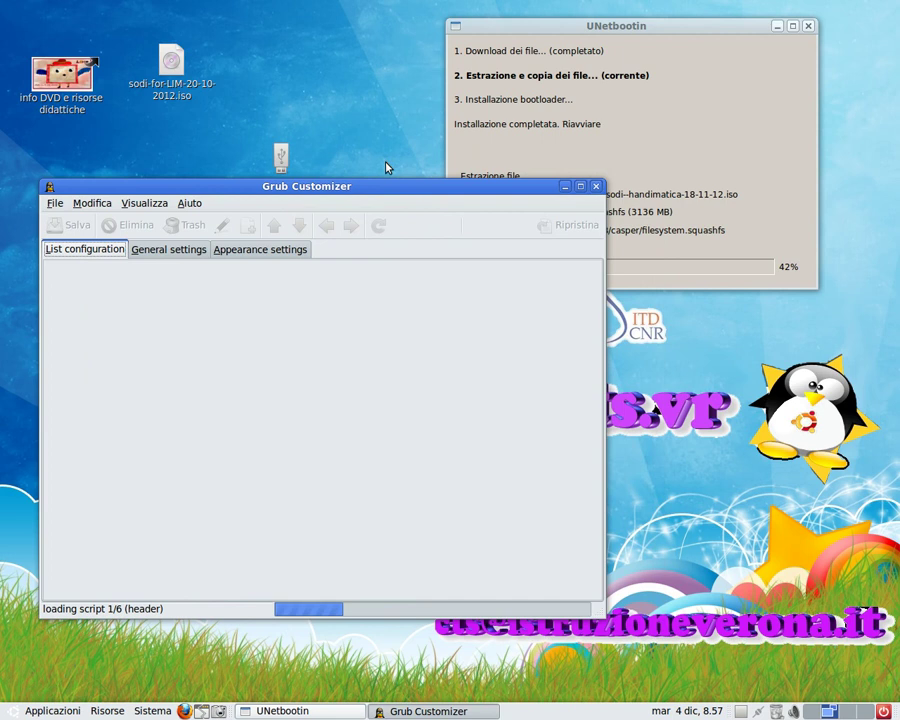
# Close Grub Customizer while it is loading and move the UNetbootin window toward the middle of the desktop
pyautogui.click(729, 42)
pyautogui.click(514, 375)
pyautogui.click(202, 711)
pyautogui.click(388, 448)
pyautogui.click(548, 402)
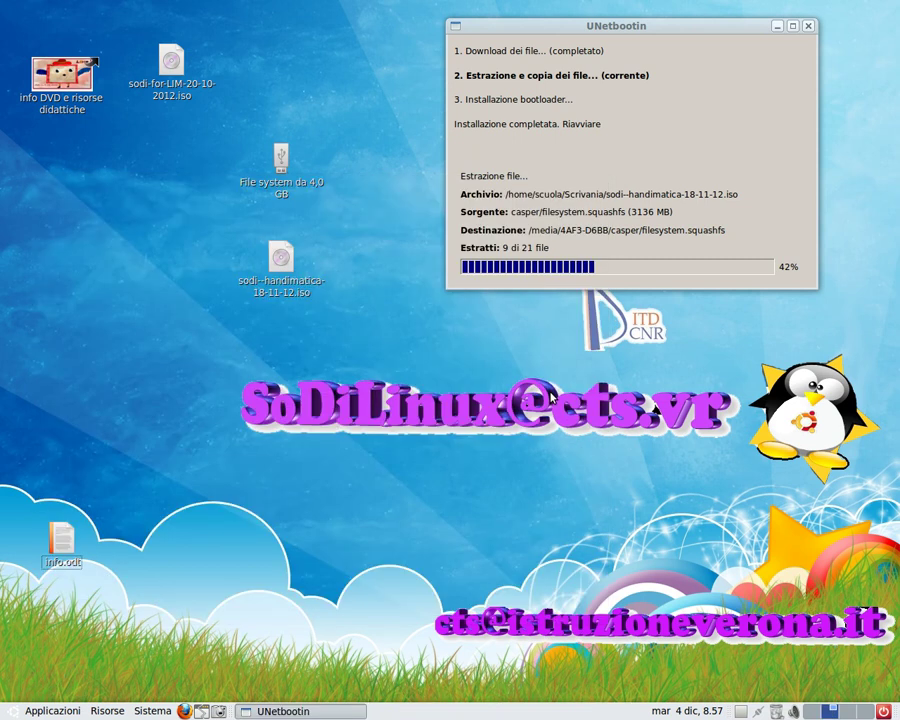
pyautogui.moveTo(702, 27); pyautogui.dragTo(606, 122)
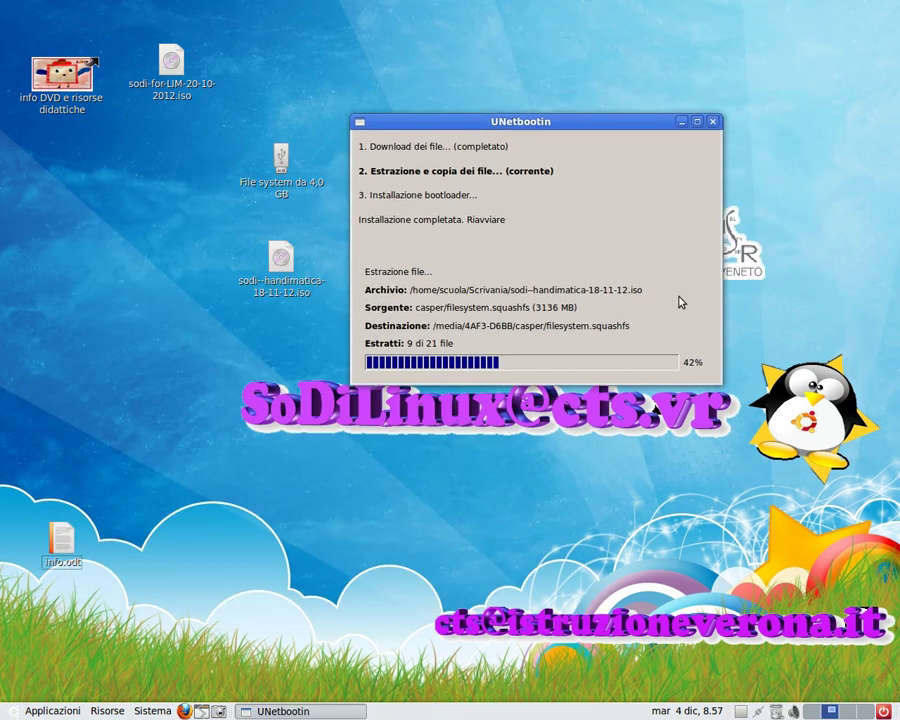